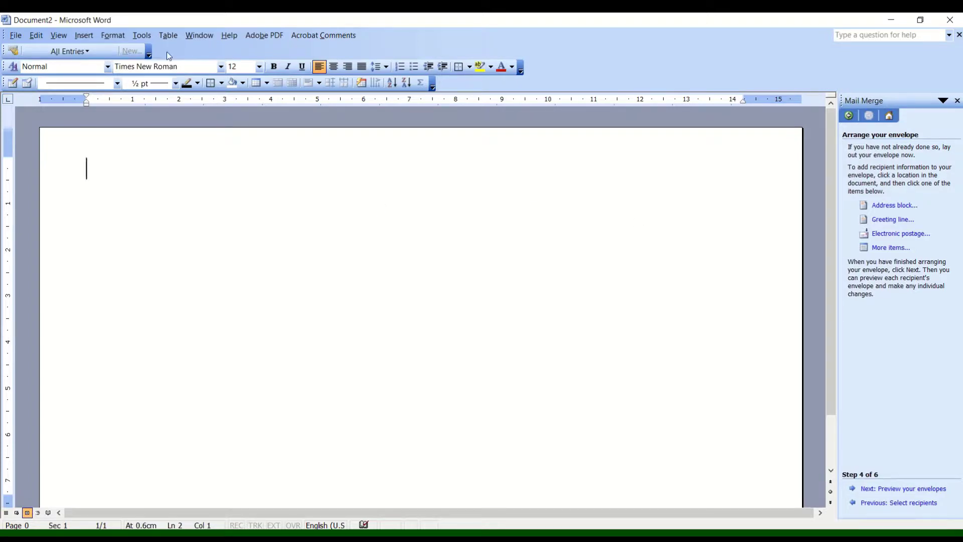
- Turn on the Mail Merge toolbar from Tools > Letters and Mailings
click(142, 35)
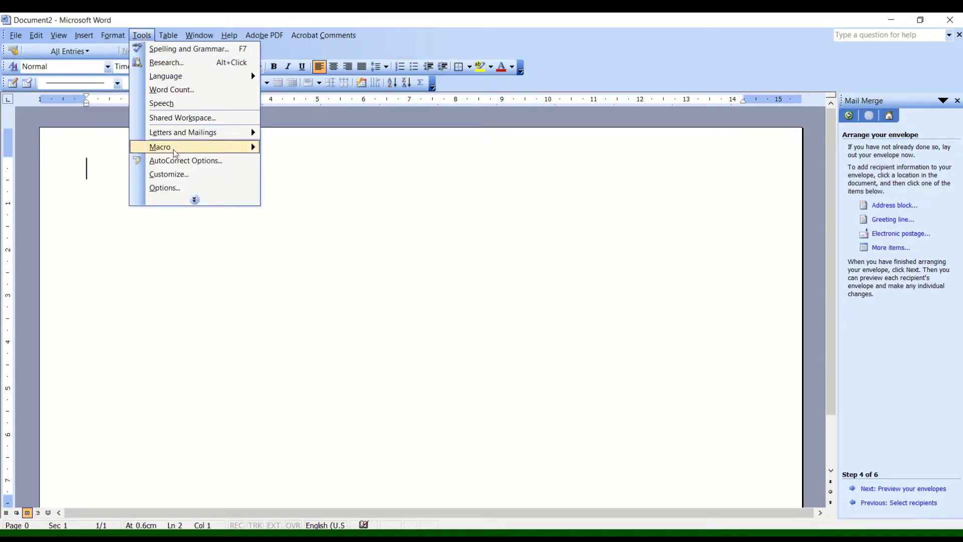
mouse_move(182, 132)
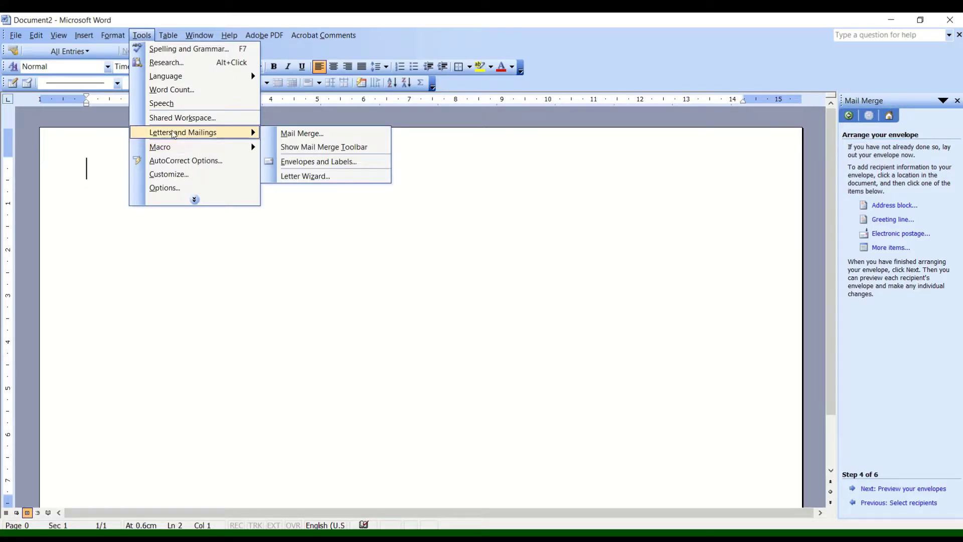
click(285, 148)
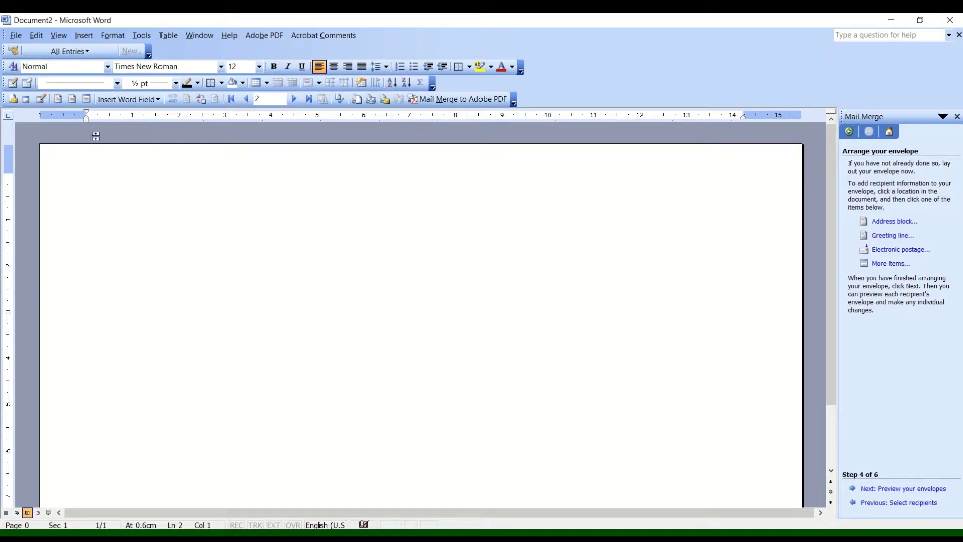
- Make the main document an envelope and set its size to Size 9 (3 7/8 x 8 7/8 in)
click(13, 99)
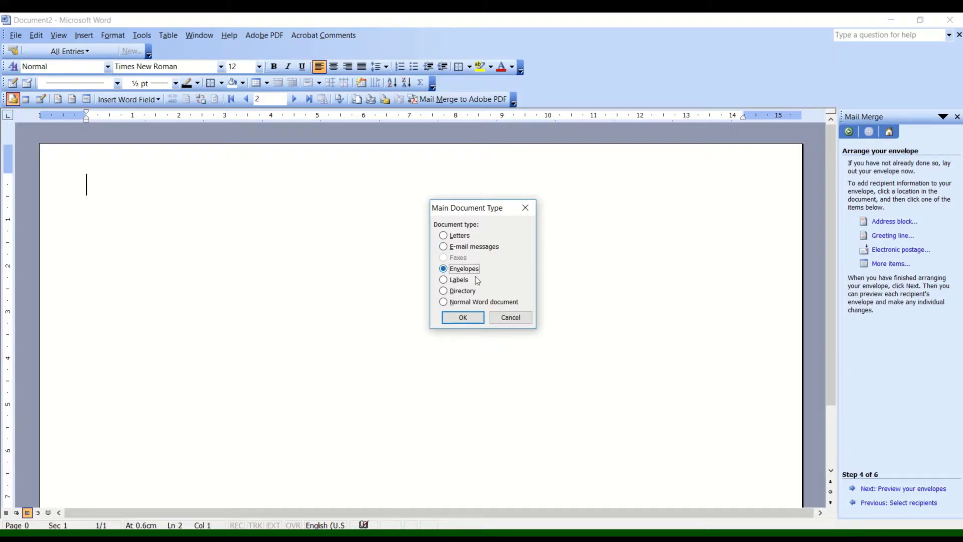
click(461, 318)
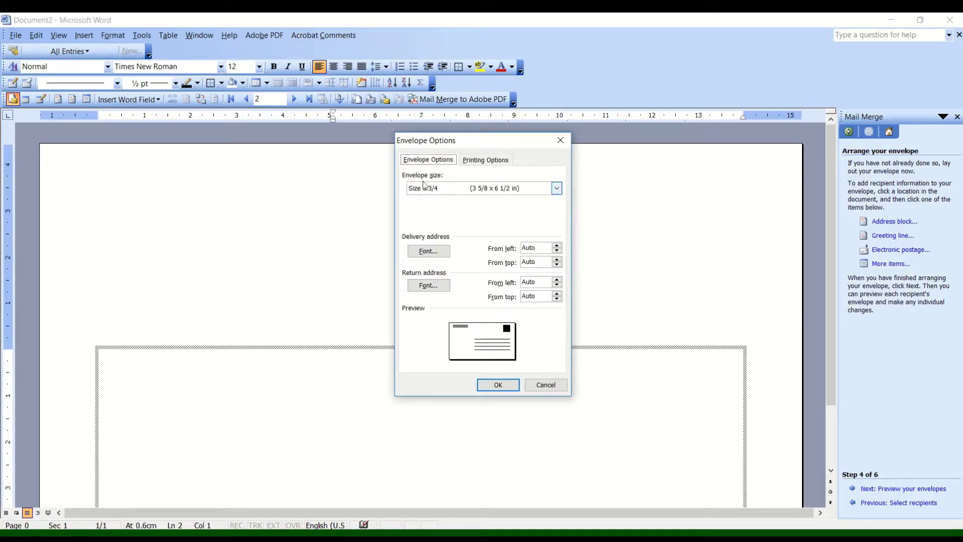
click(449, 186)
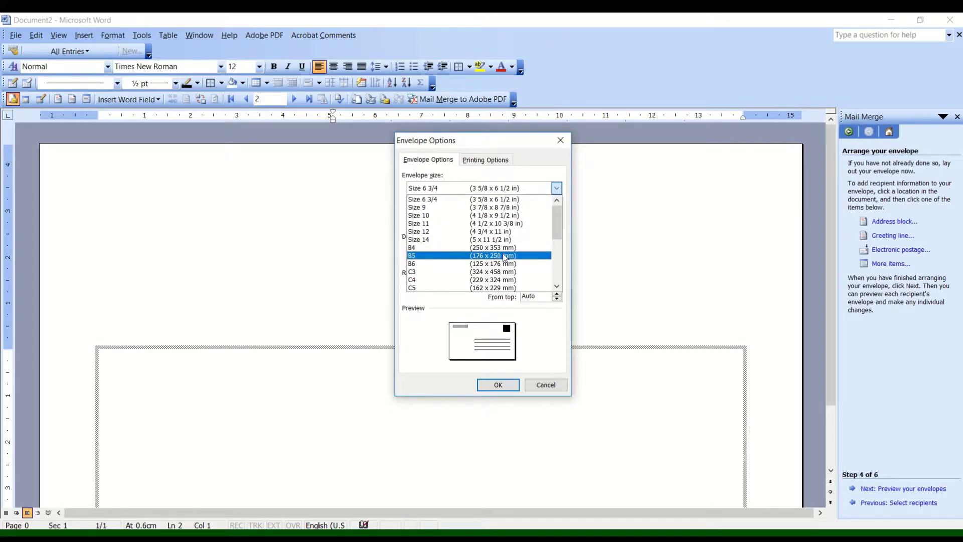
scroll(505, 256, down, 1)
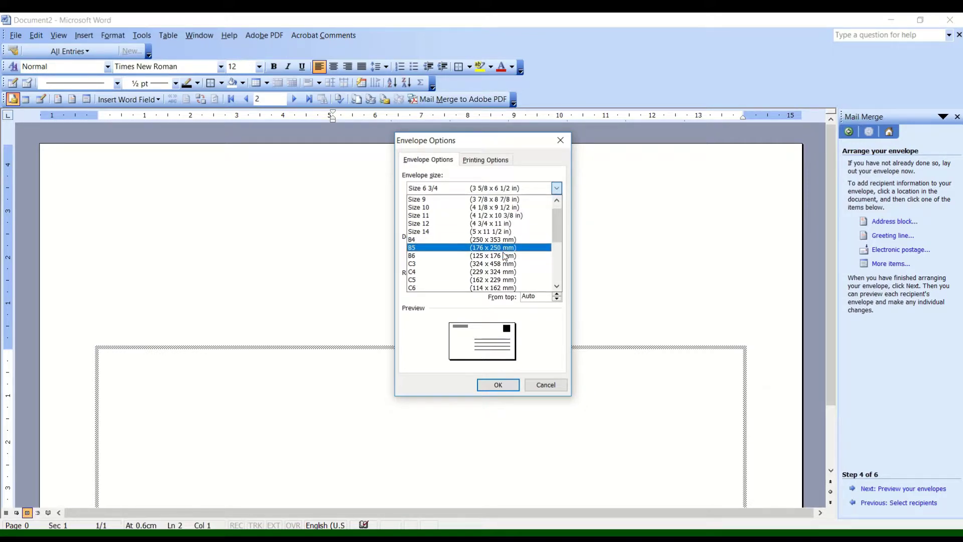
click(491, 208)
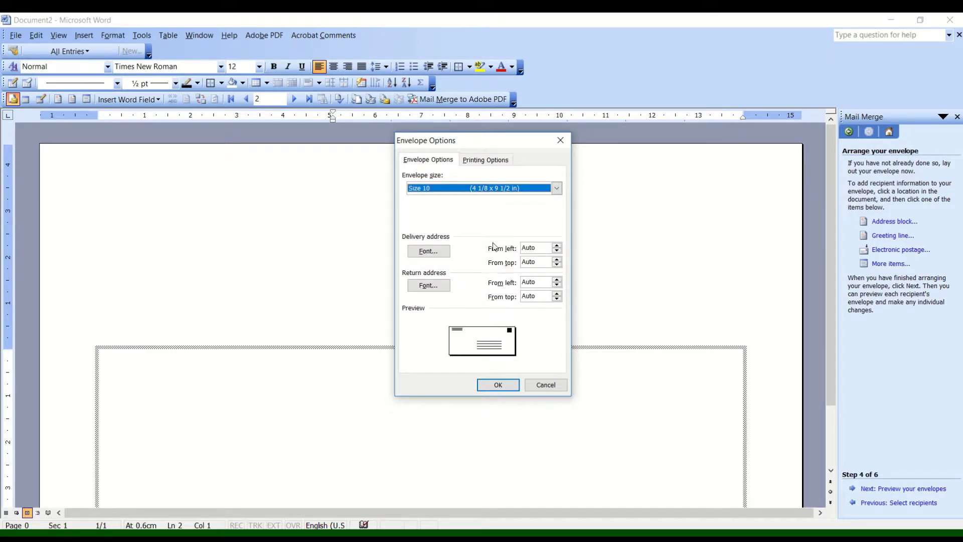
click(493, 192)
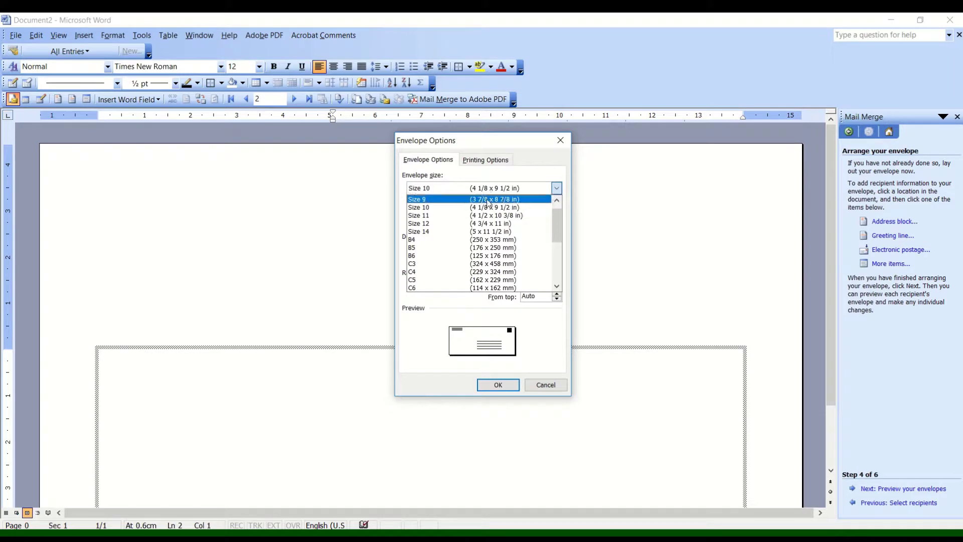
click(489, 201)
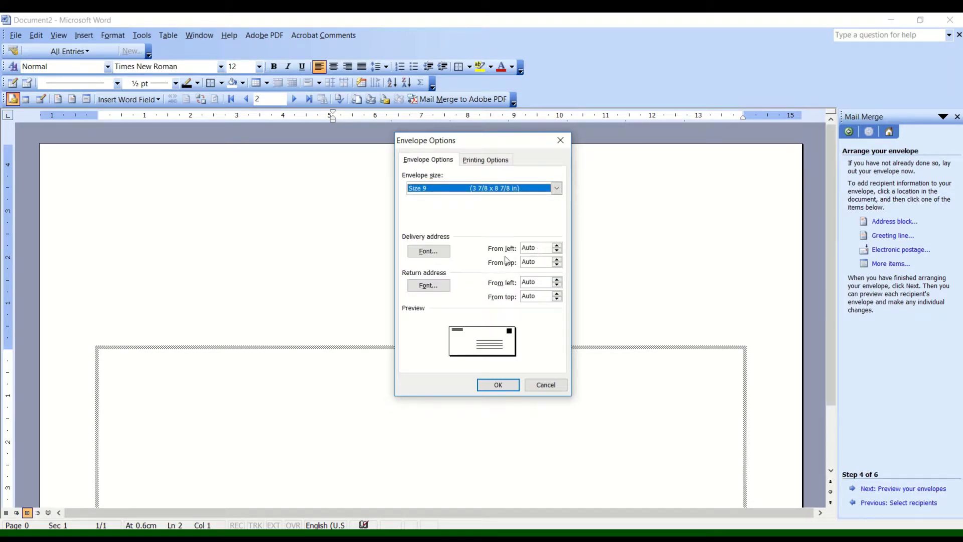
click(430, 251)
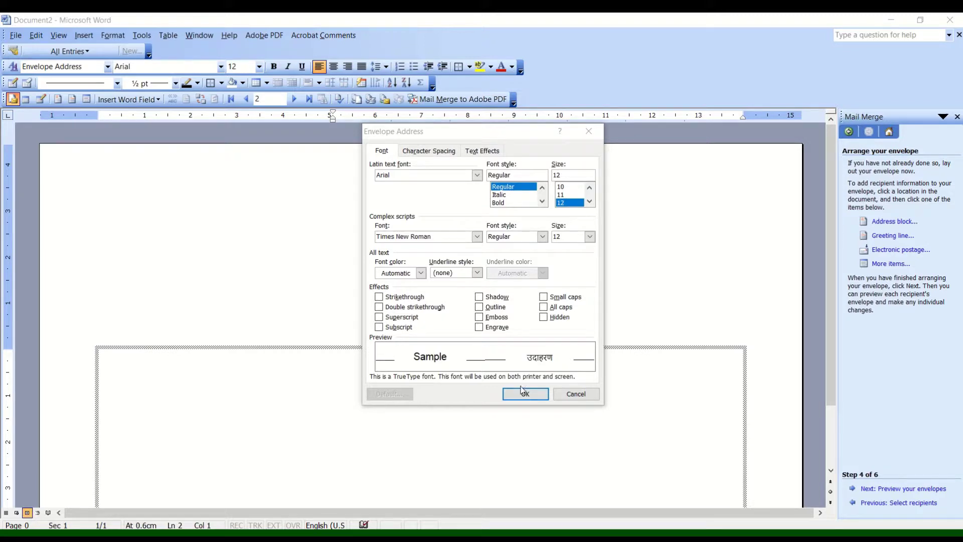
- Close the delivery address font dialog, keep the return address From top at Auto, and cancel Envelope Options
click(574, 392)
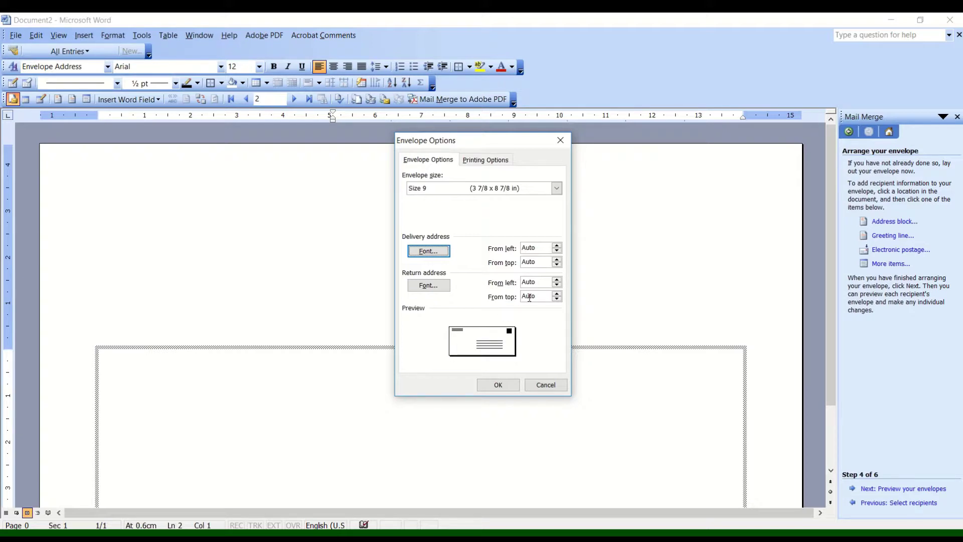
click(556, 294)
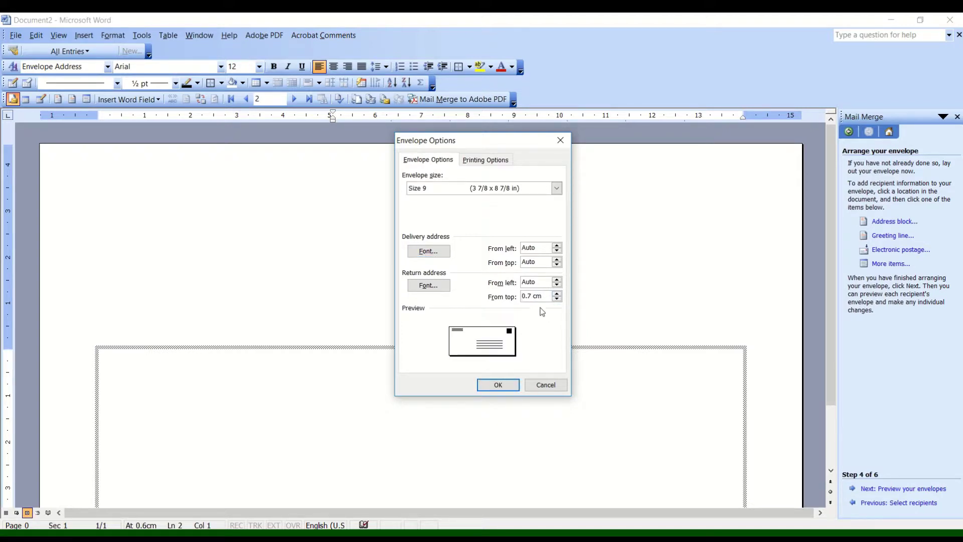
click(557, 299)
click(544, 385)
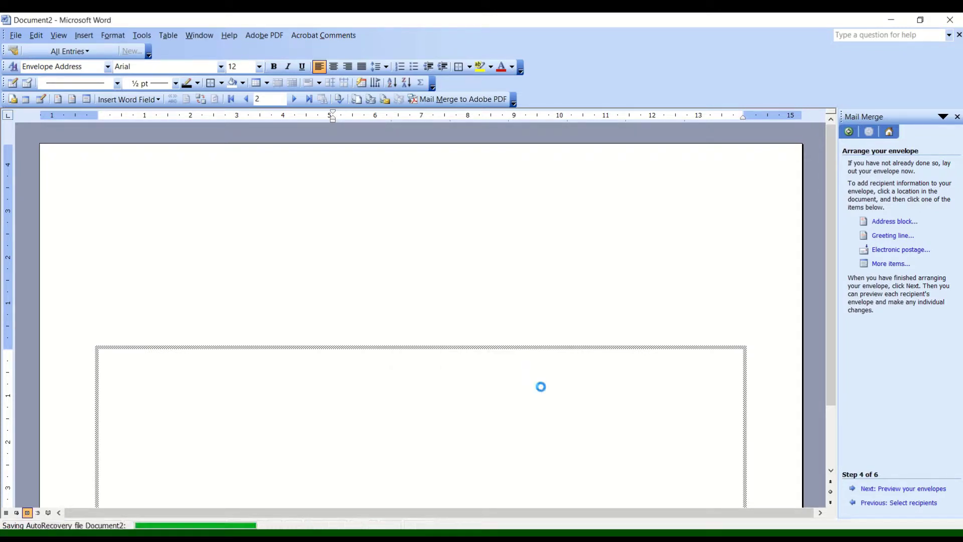
- Type 'From,' in the return address area at the envelope's top-left and start a new line
click(376, 280)
scroll(376, 282, down, 1)
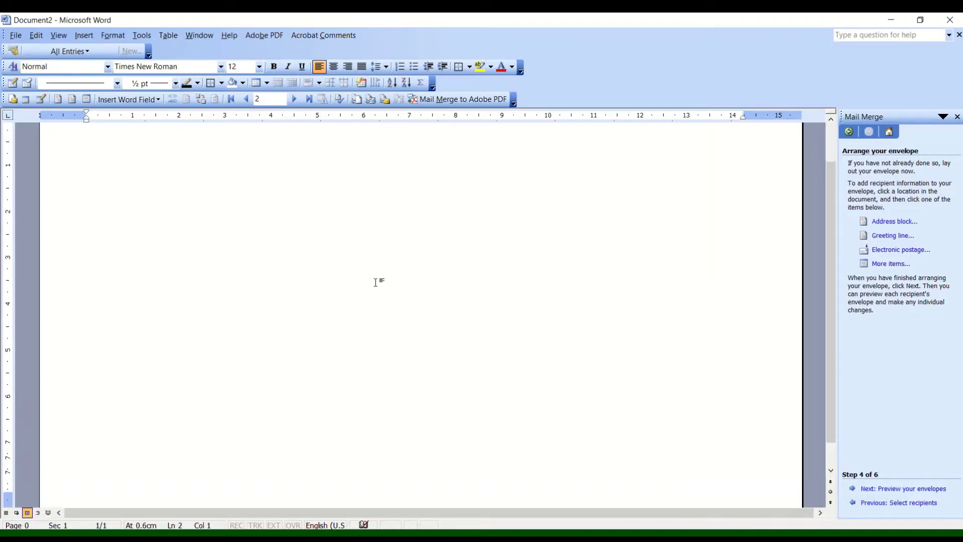
scroll(377, 283, up, 1)
scroll(377, 283, up, 2)
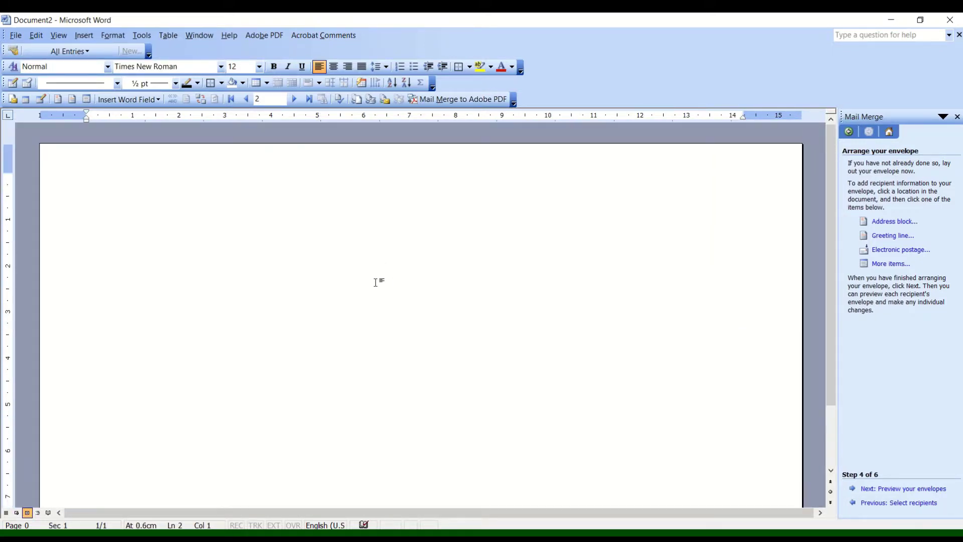
scroll(376, 282, down, 2)
scroll(376, 283, up, 2)
click(379, 448)
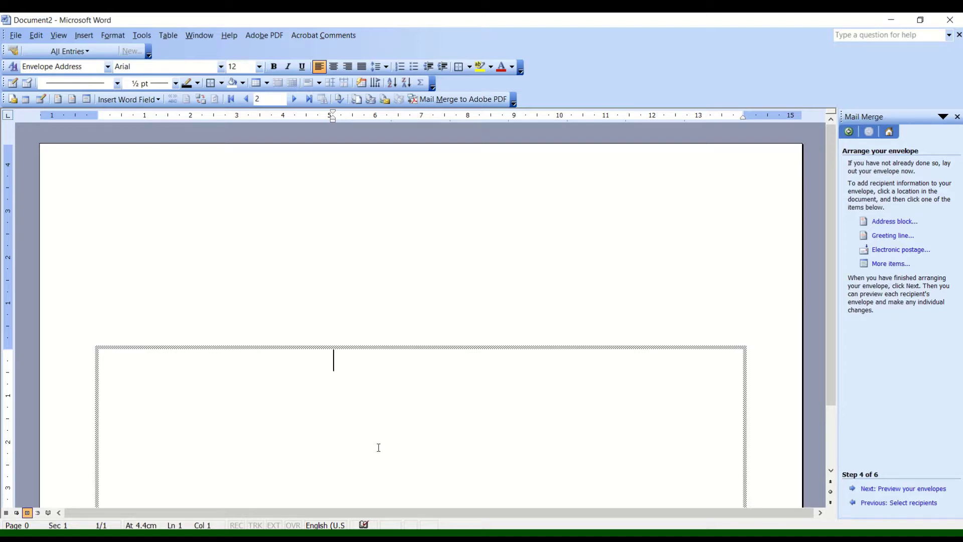
click(102, 184)
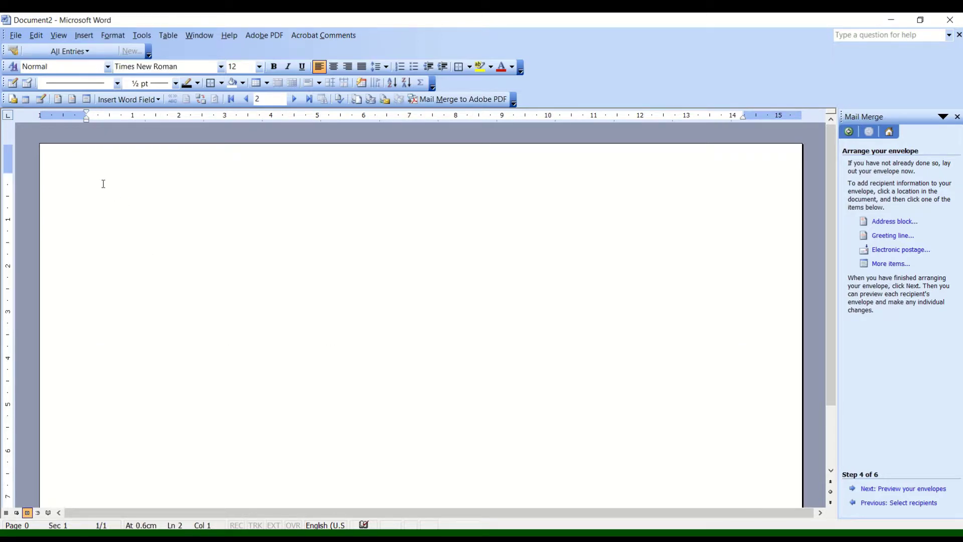
text(F)
text(rom,)
key(Return)
- Type 'To,' in the delivery address frame with a new line below it
click(219, 395)
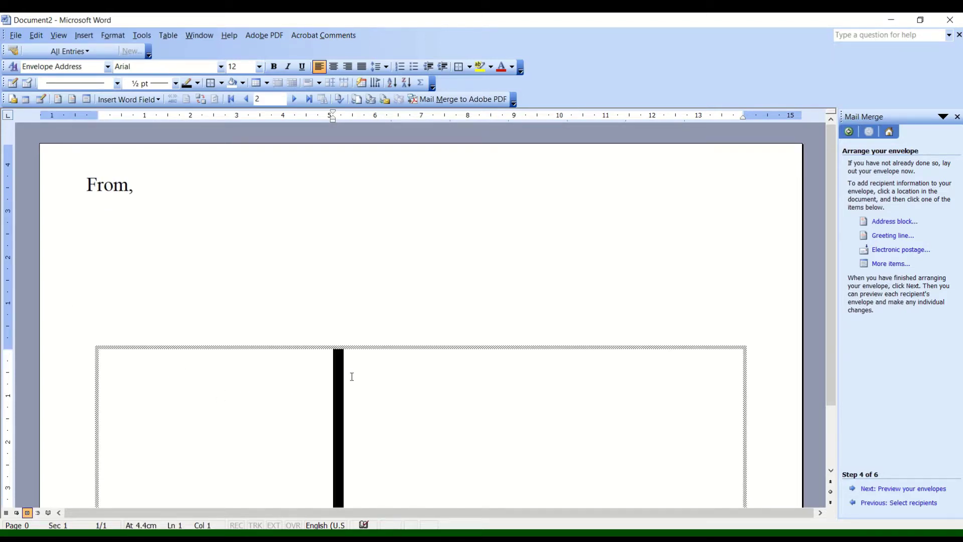
text(T)
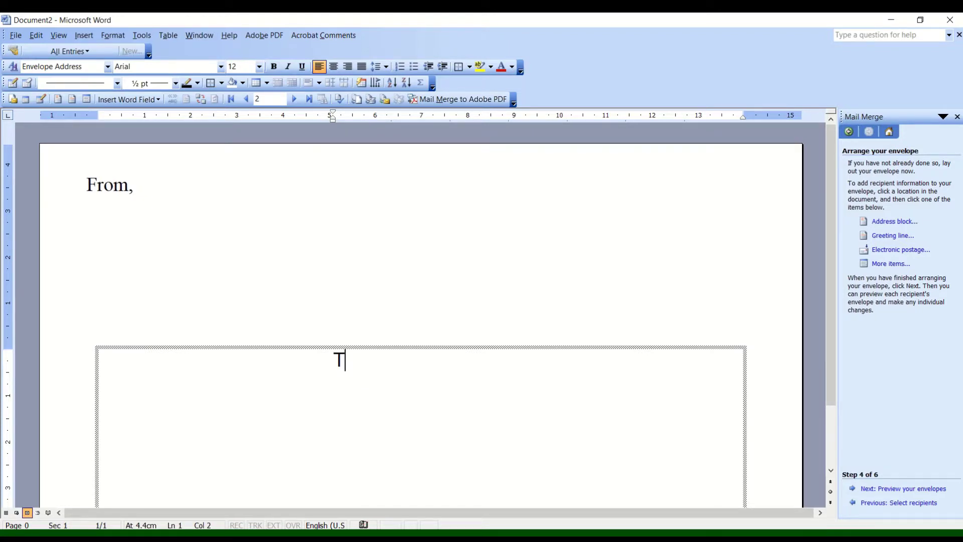
text(o,)
key(Return)
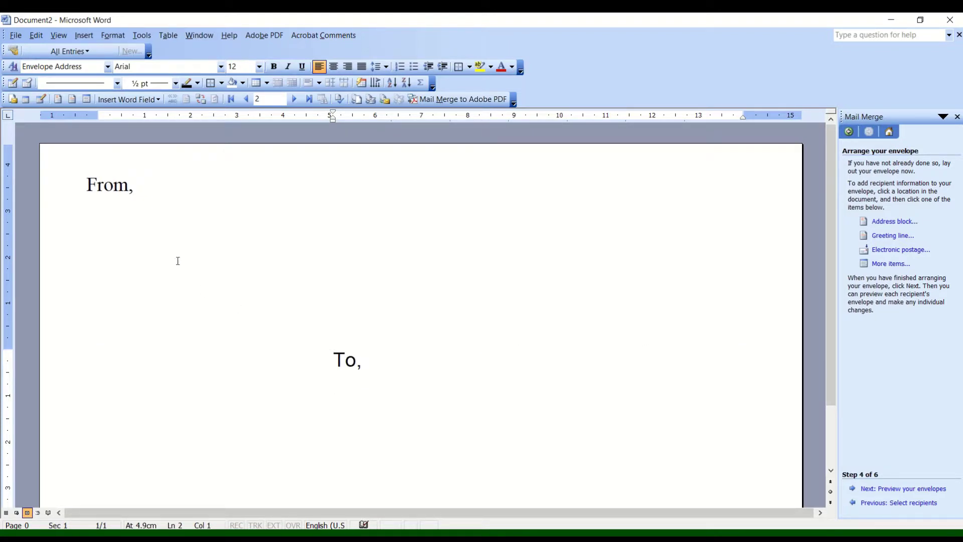
click(163, 230)
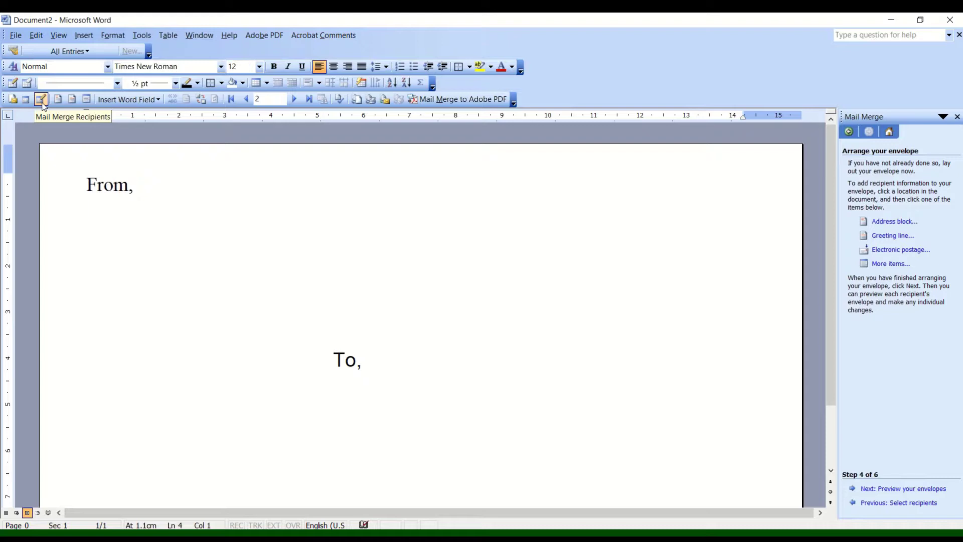
click(41, 99)
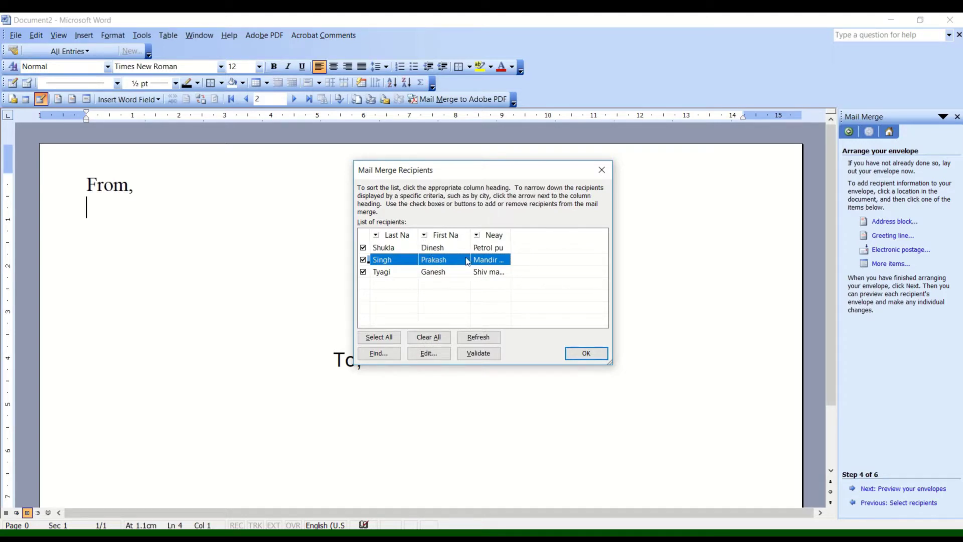
click(587, 353)
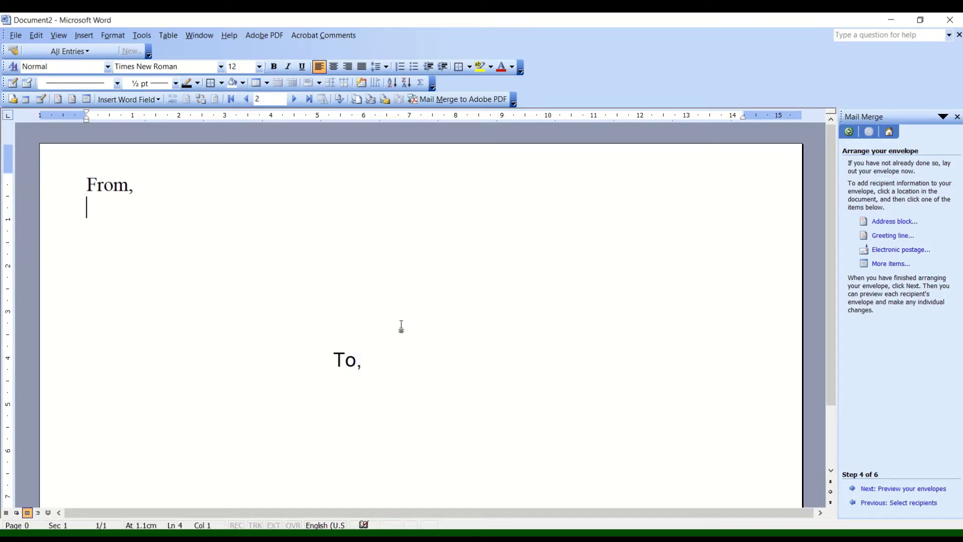
- Load Myentry as the recipient data source and review its recipient list
click(26, 99)
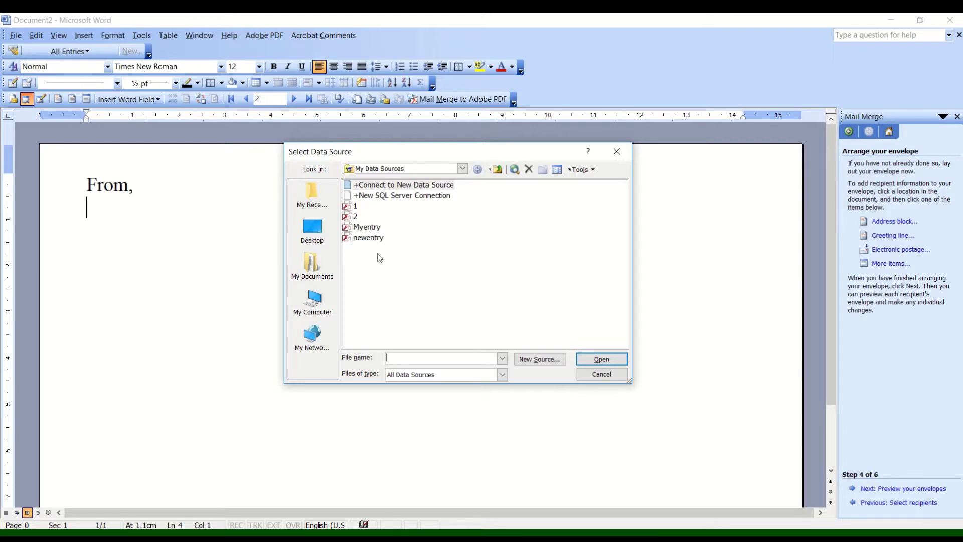
click(367, 230)
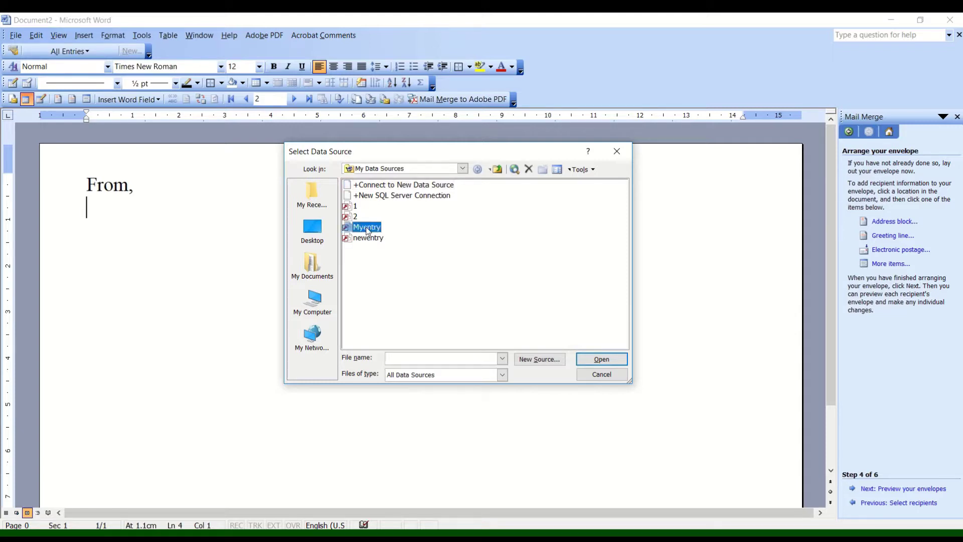
click(602, 361)
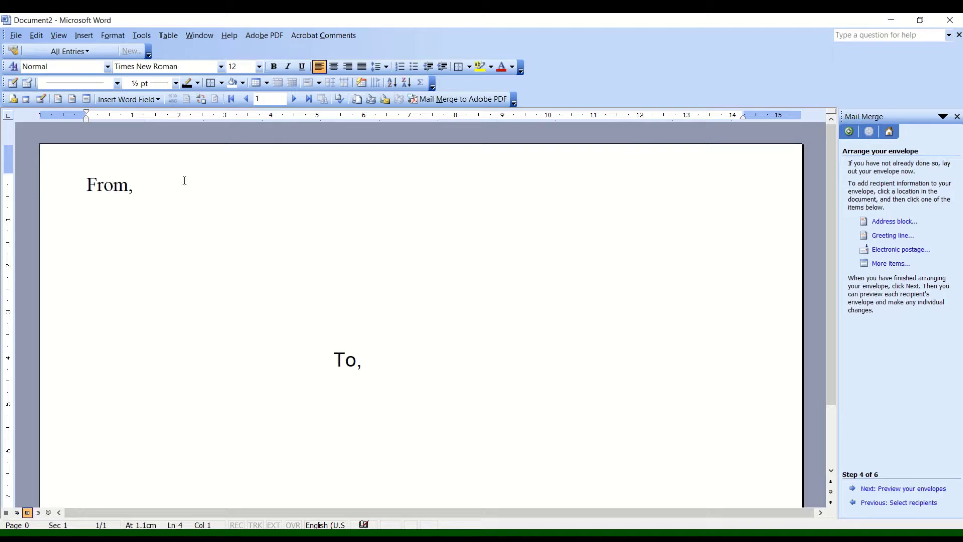
click(41, 99)
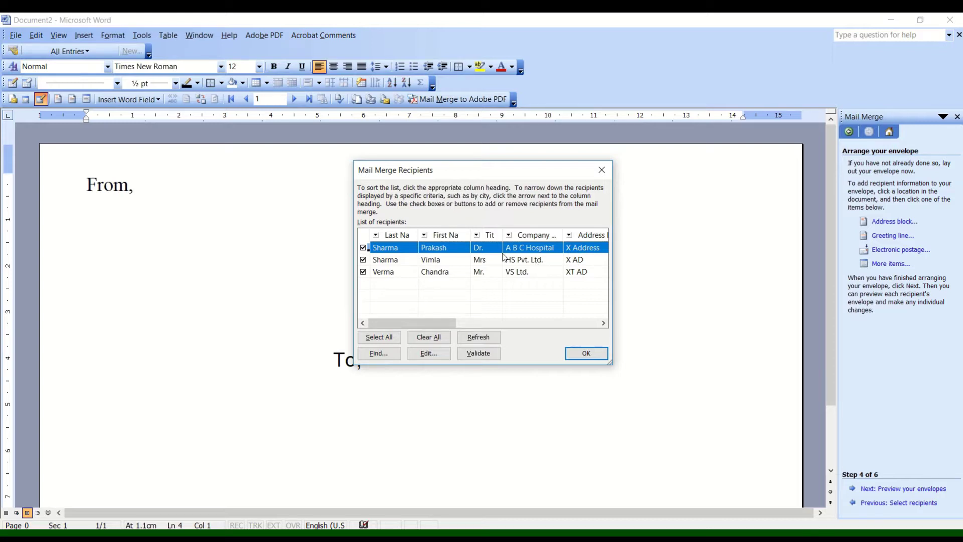
click(586, 352)
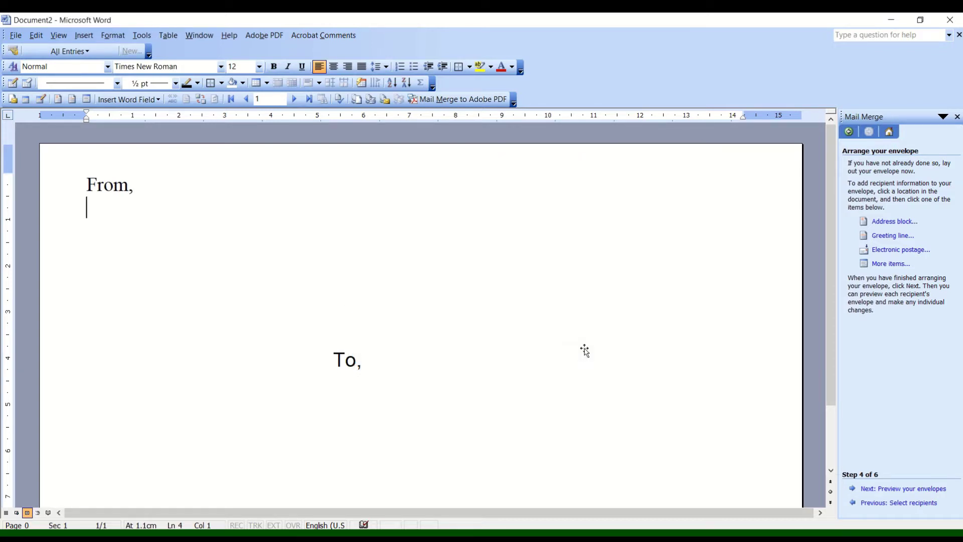
- Switch the data source to newentry and enter the sender's name and Banglore under From,
click(24, 102)
click(365, 239)
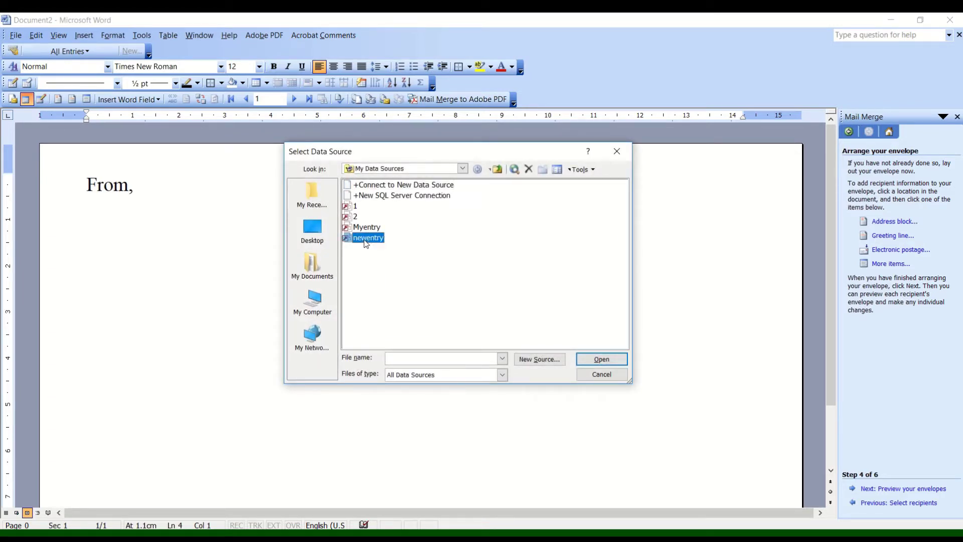
click(592, 359)
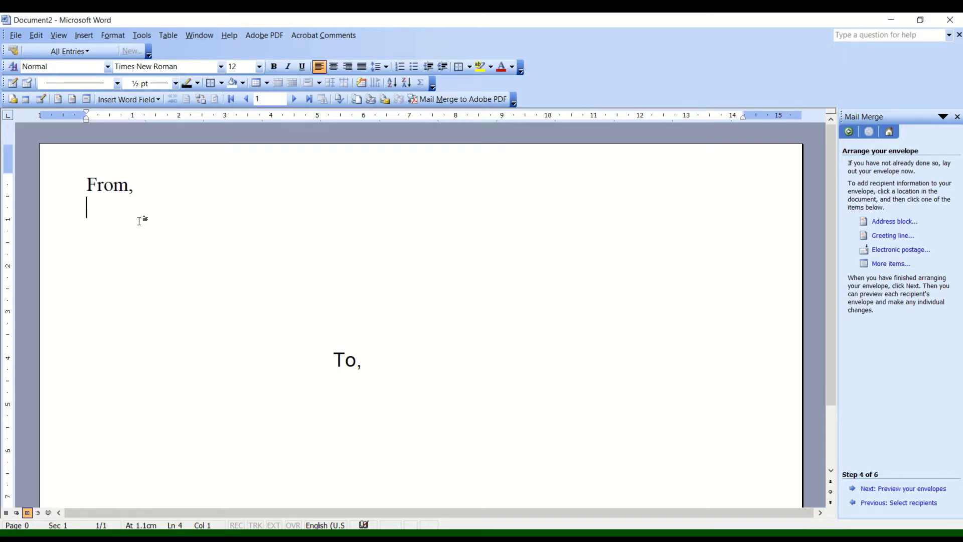
text(Rakesh )
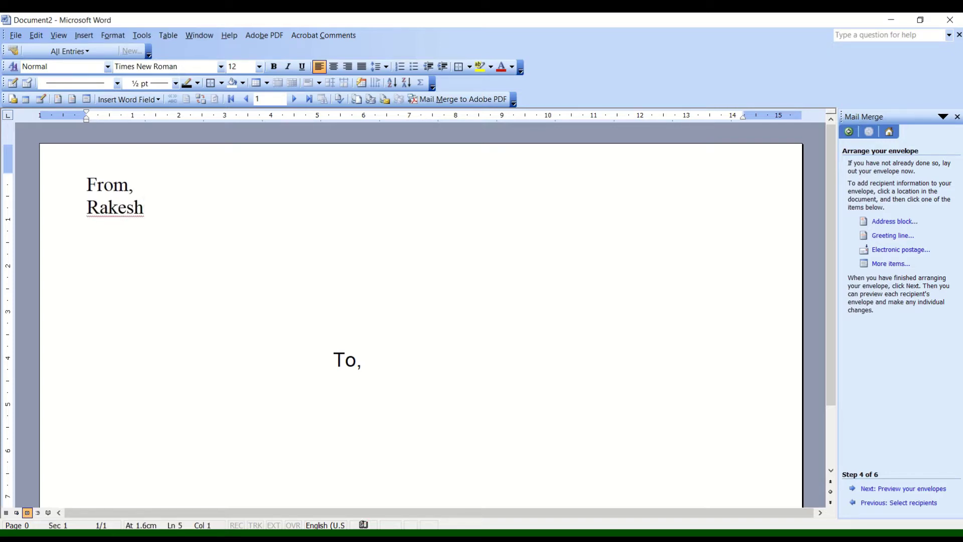
text(Bangl)
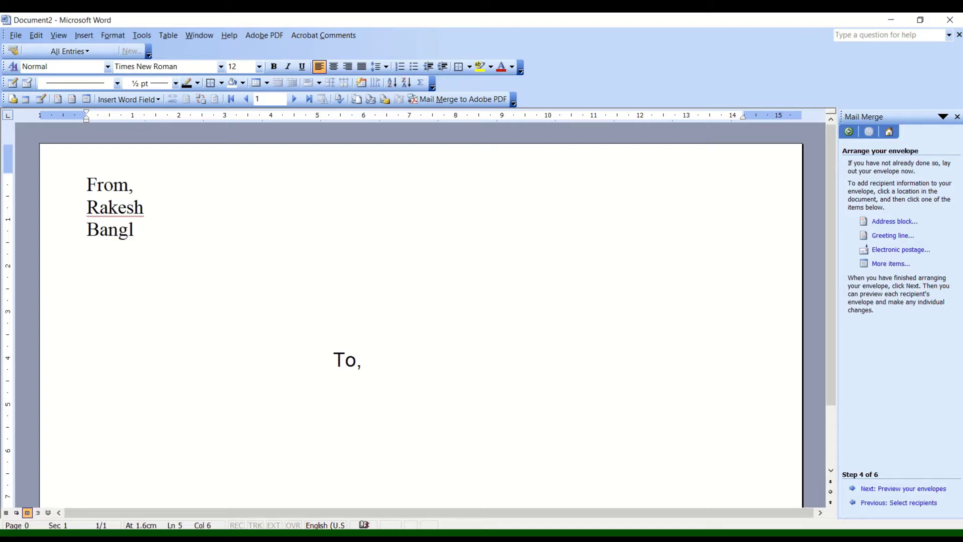
text(ore)
- Add a new line after To, in the delivery frame, then cancel the Insert Address Block dialog
click(380, 366)
key(Return)
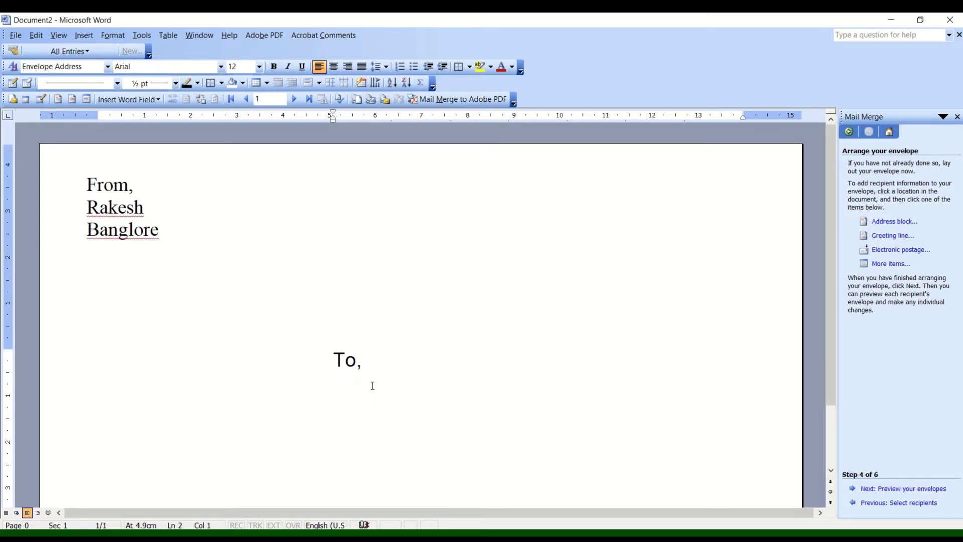
click(58, 99)
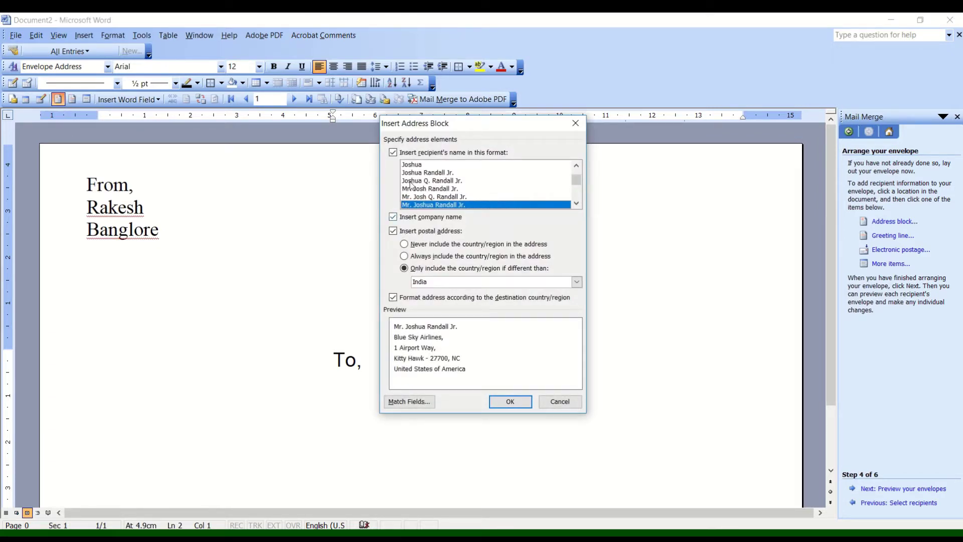
click(560, 401)
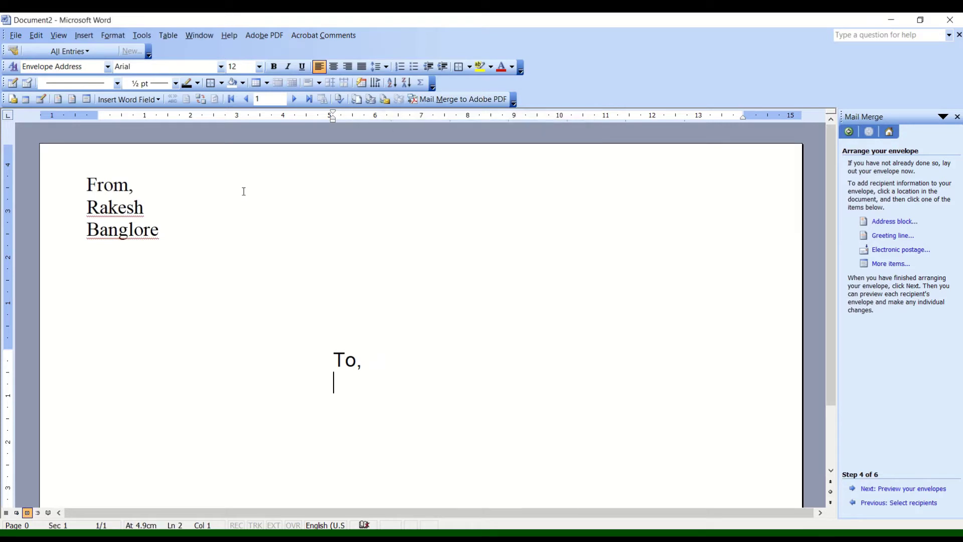
- Insert the First Name, Last Name and Neay by database fields below To,
click(86, 99)
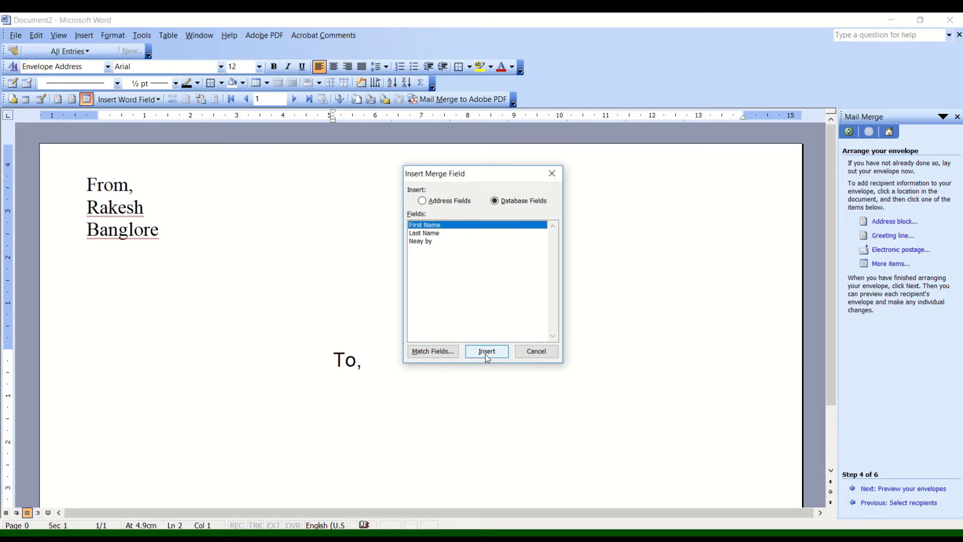
click(486, 353)
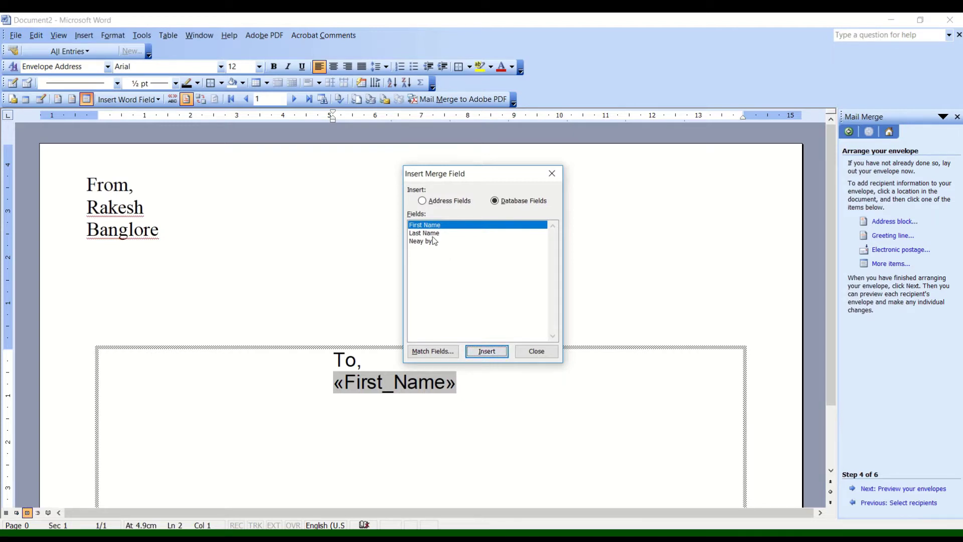
click(435, 233)
click(489, 350)
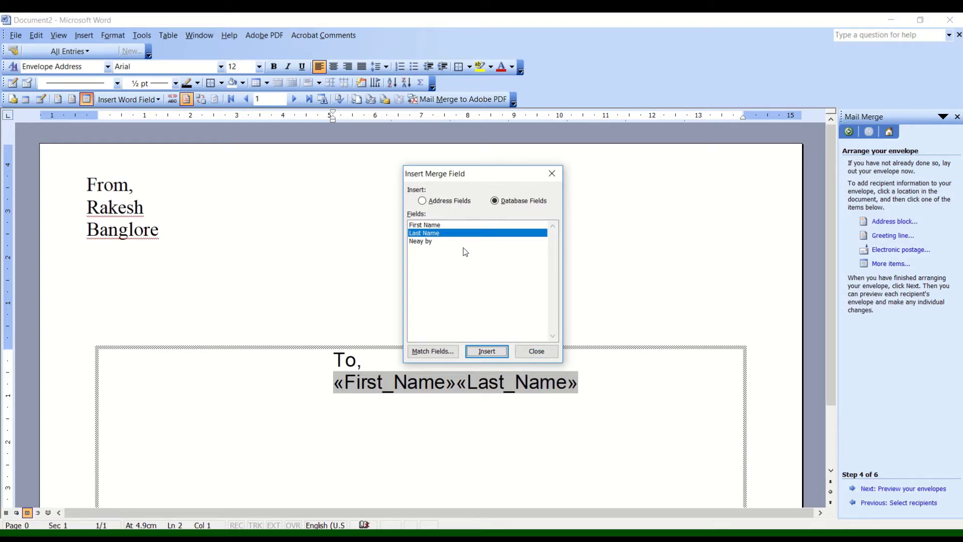
click(431, 242)
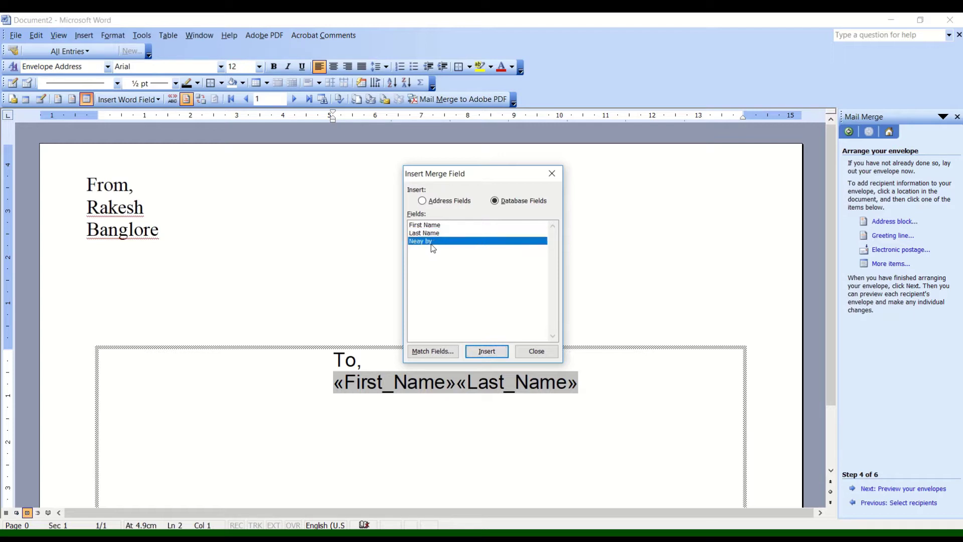
click(494, 353)
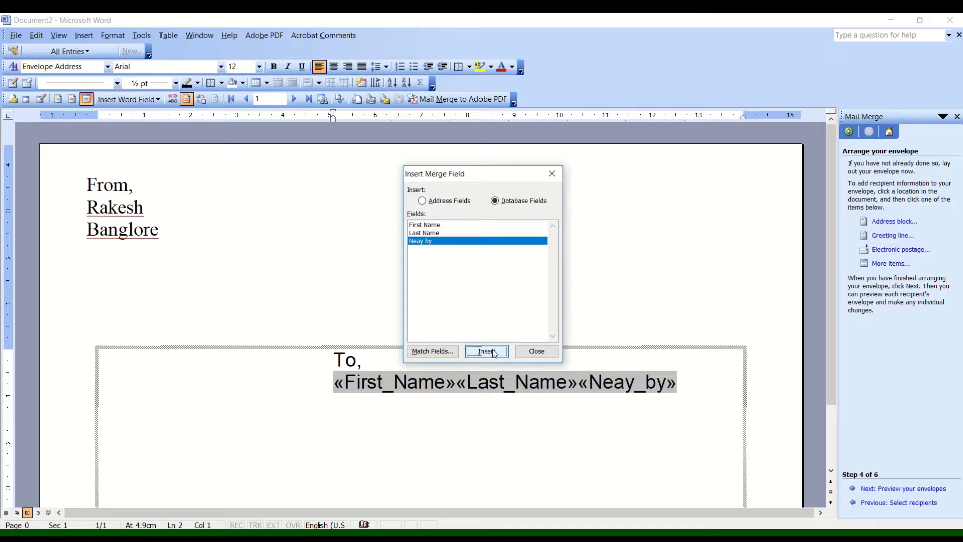
click(537, 351)
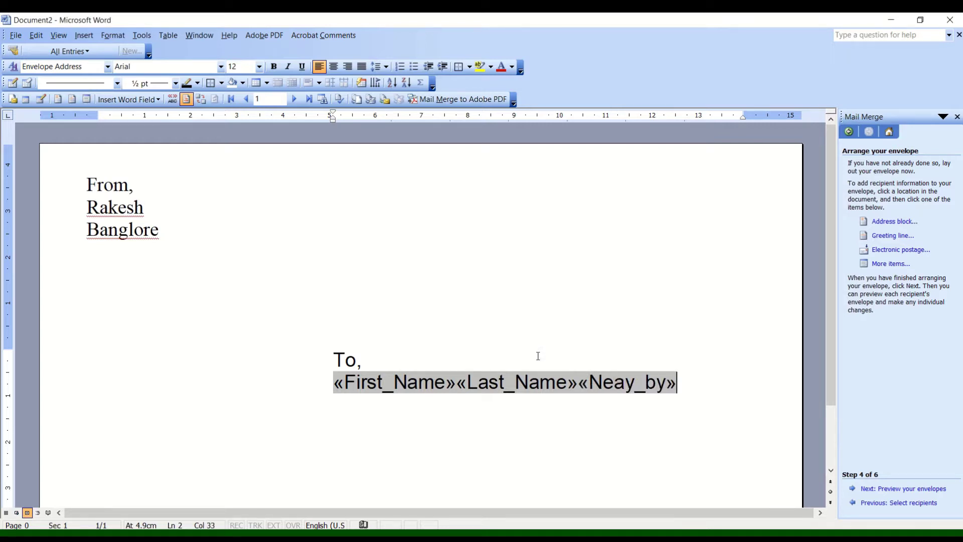
- Break «First_Name», «Last_Name» and «Neay_by» onto separate lines
click(456, 384)
key(Return)
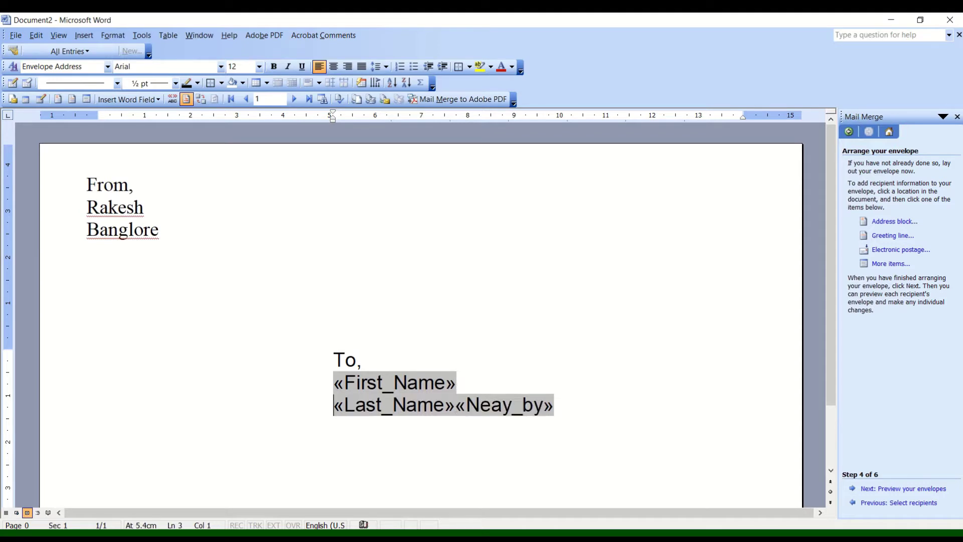
click(456, 410)
key(Return)
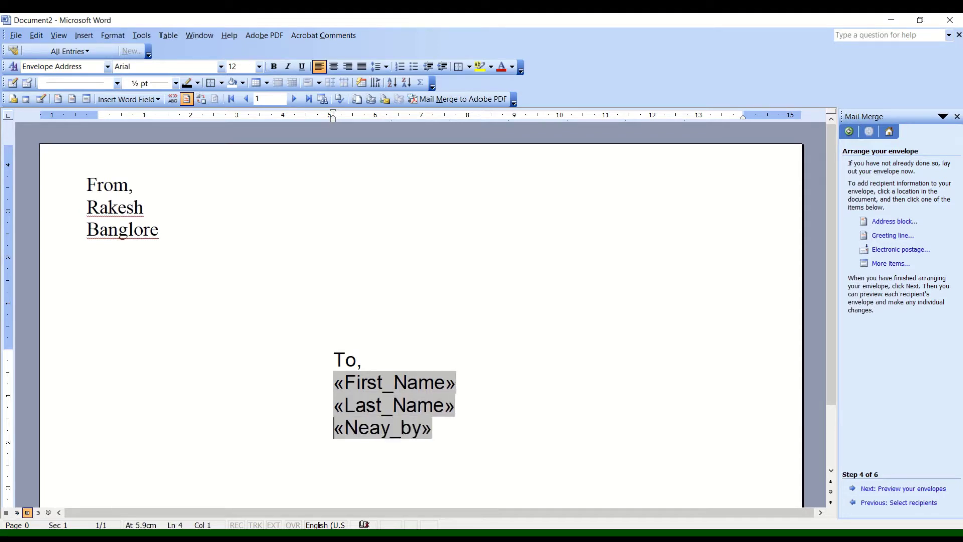
- Indent each field line with a Tab to align under To, and toggle merge field shading
click(339, 383)
key(Tab)
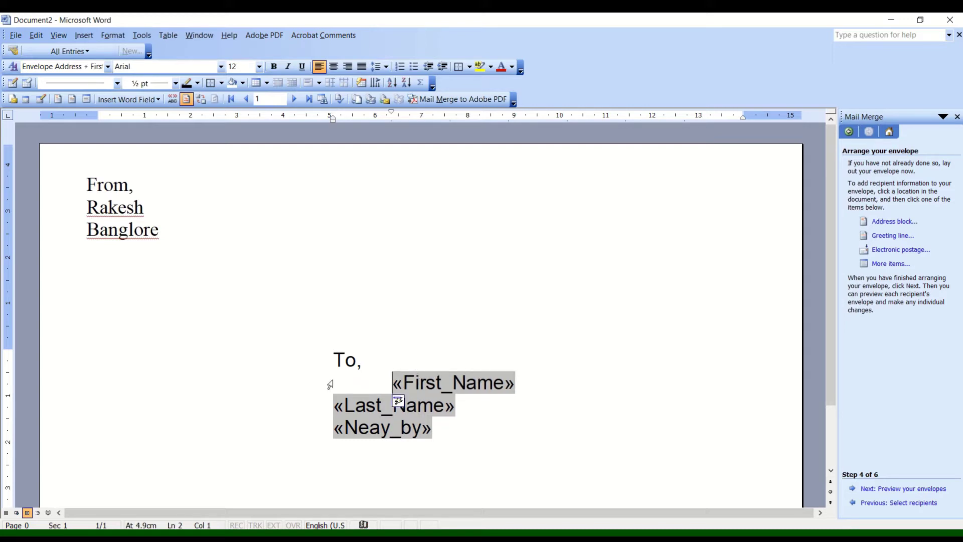
click(335, 406)
key(Tab)
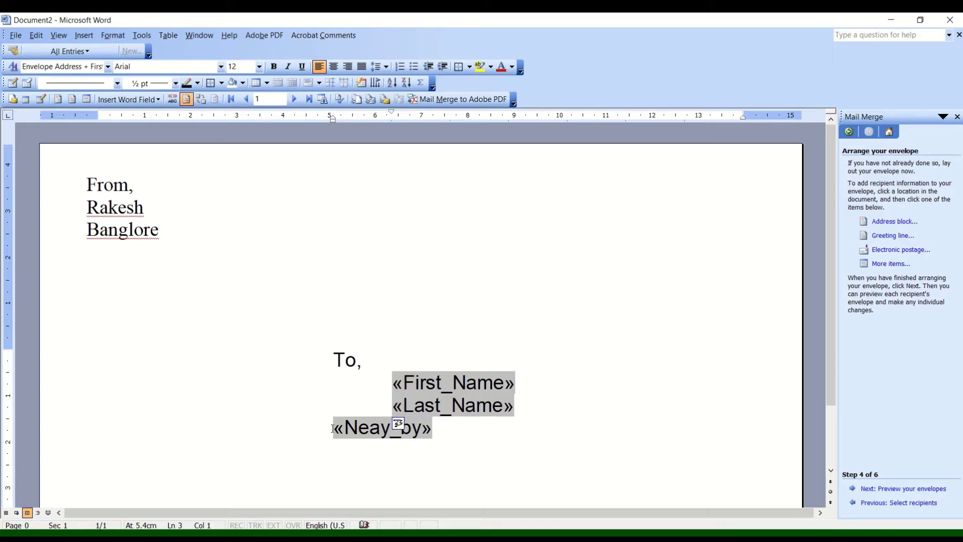
key(Tab)
key(BackSpace)
click(333, 433)
key(Tab)
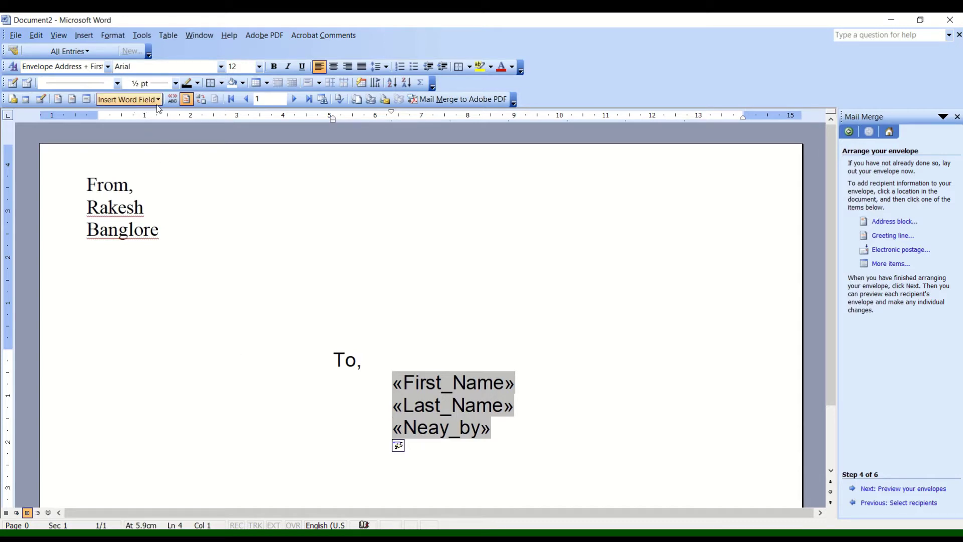
click(187, 104)
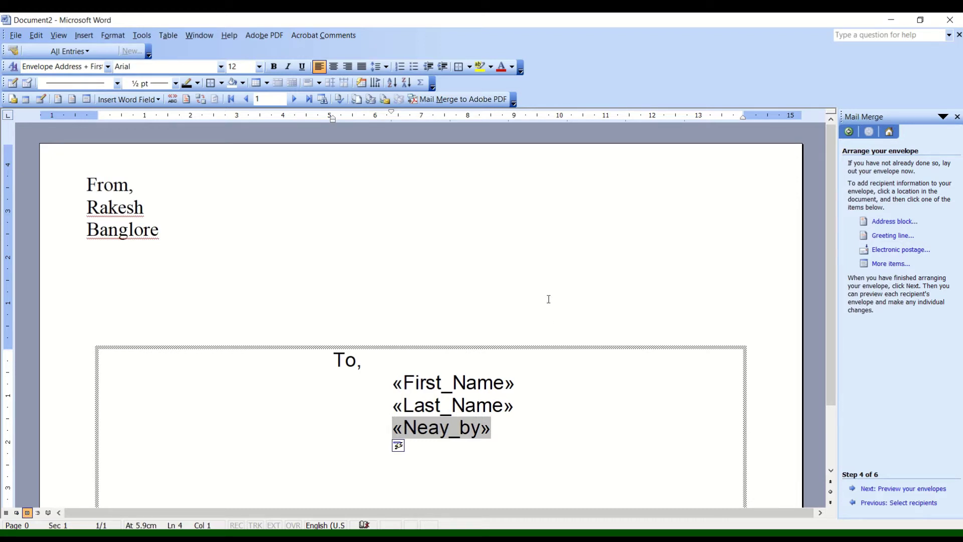
- Preview the recipient records and check the Match Fields settings
click(294, 99)
click(246, 100)
click(201, 99)
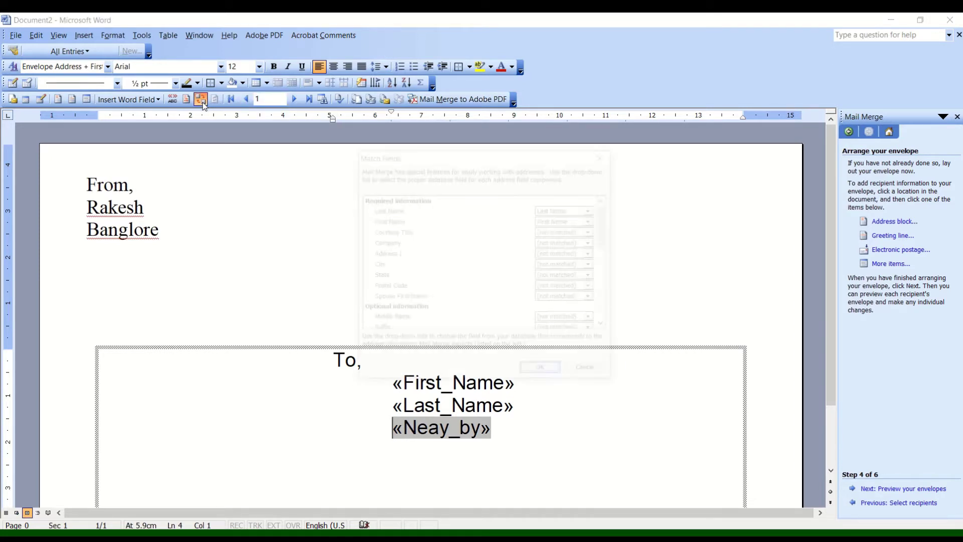
click(587, 374)
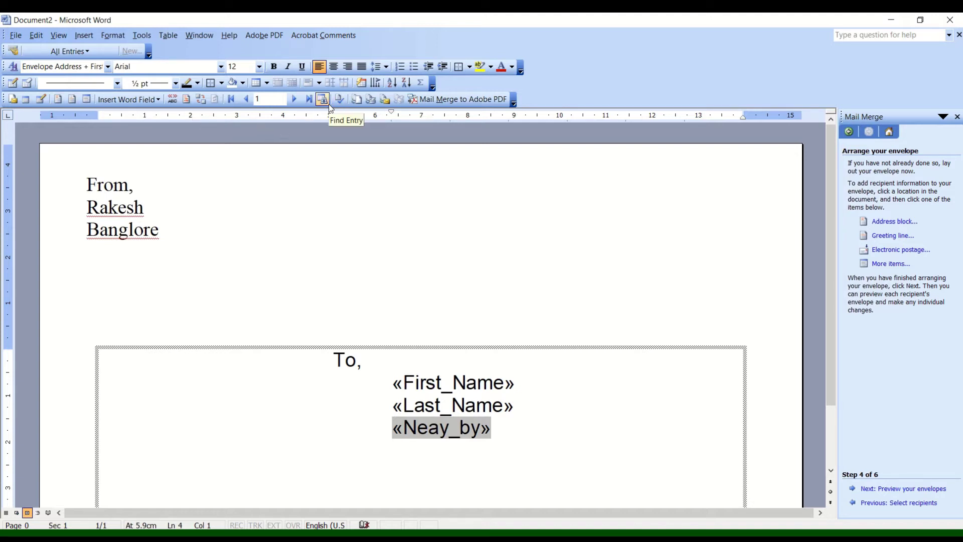
- Merge all records to a new document
click(357, 100)
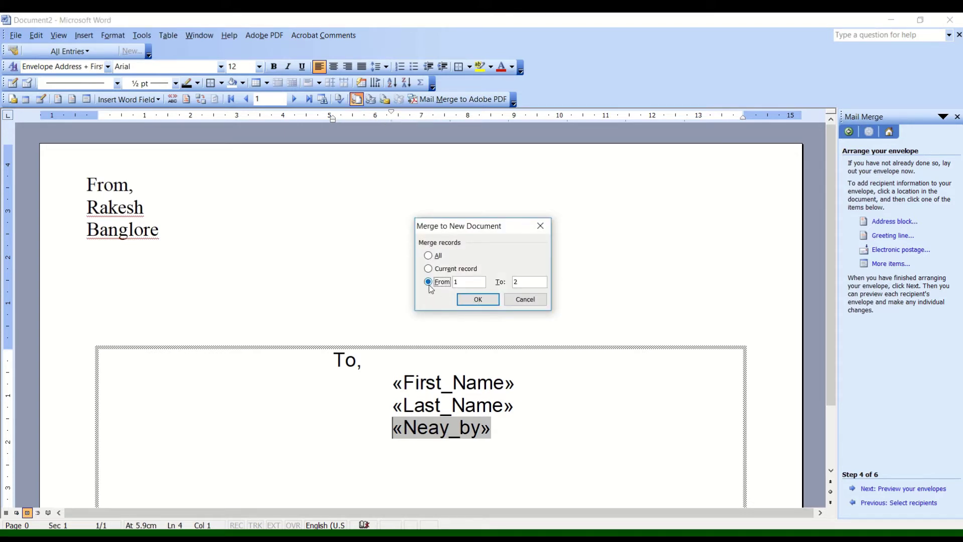
click(428, 256)
click(478, 299)
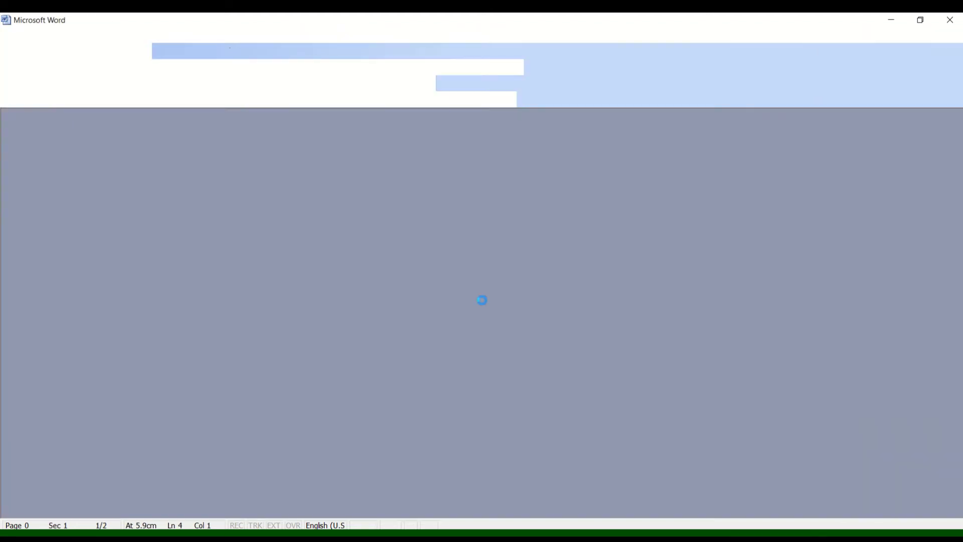
scroll(483, 299, down, 4)
scroll(483, 300, down, 5)
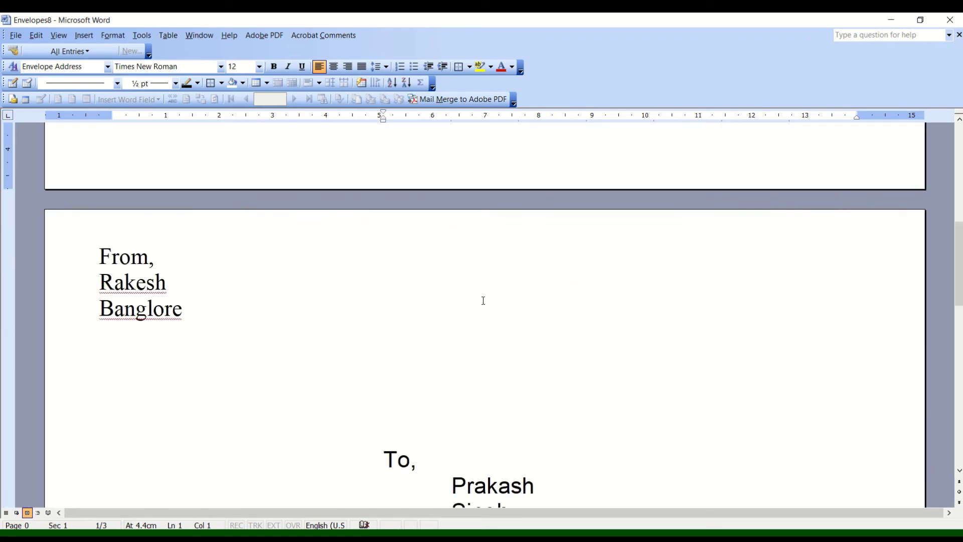
scroll(483, 300, down, 5)
scroll(483, 300, down, 3)
scroll(483, 300, down, 4)
scroll(483, 300, down, 3)
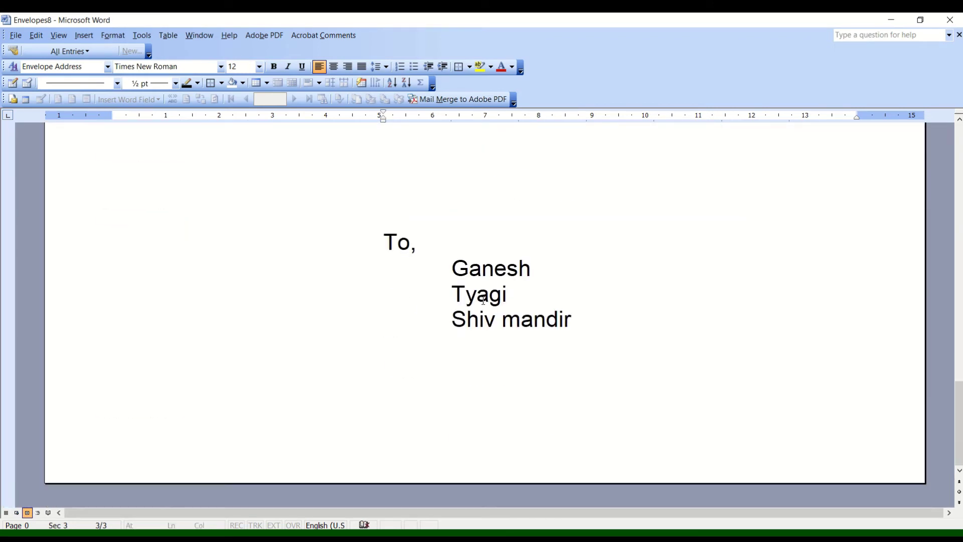
scroll(483, 300, up, 10)
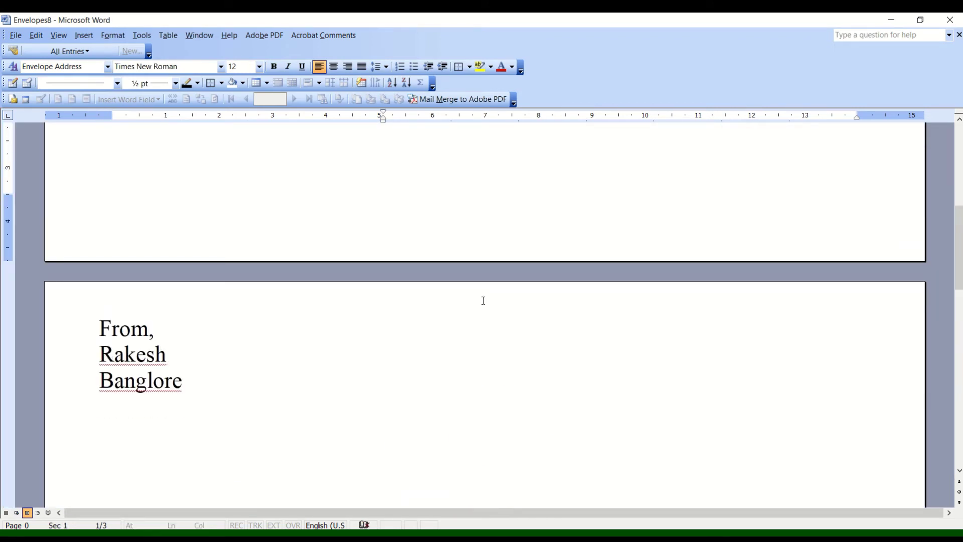
scroll(483, 299, down, 1)
scroll(483, 300, down, 3)
scroll(483, 299, down, 4)
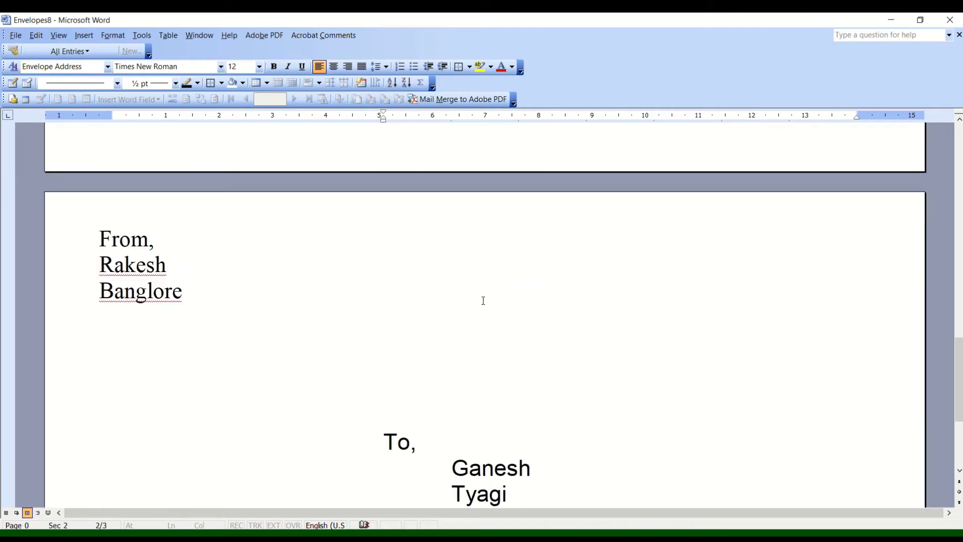
scroll(483, 300, down, 3)
scroll(483, 300, up, 4)
scroll(483, 300, up, 6)
scroll(483, 300, up, 5)
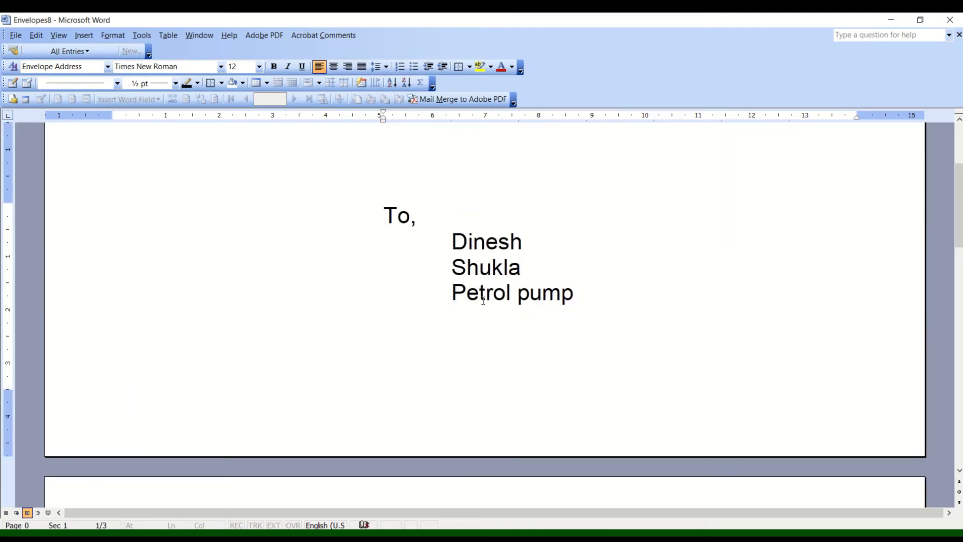
scroll(483, 300, up, 3)
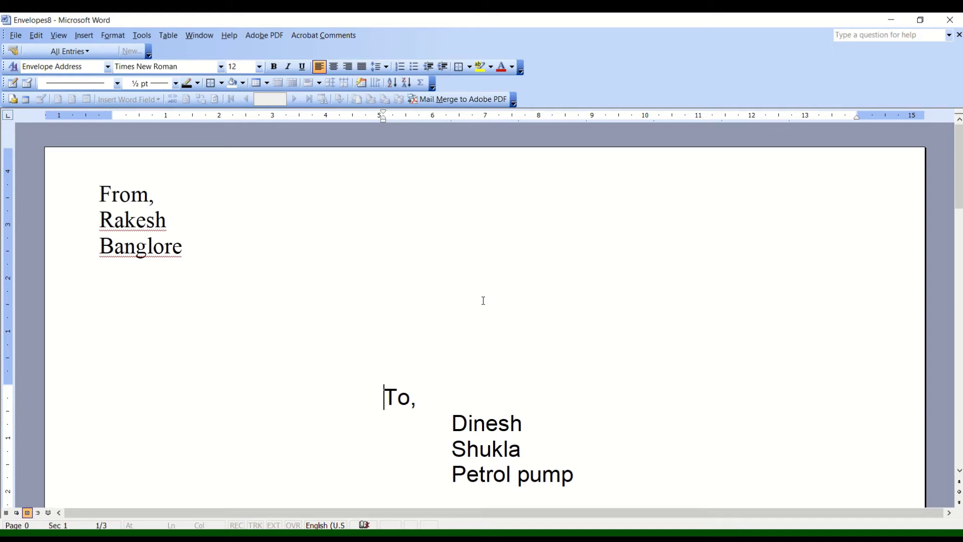
click(214, 218)
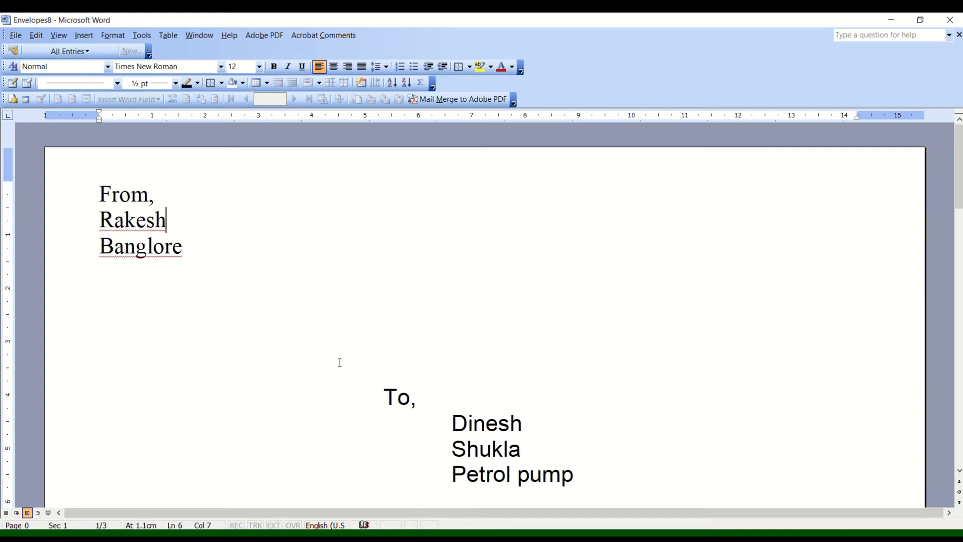
scroll(430, 432, down, 5)
scroll(432, 430, down, 4)
scroll(431, 430, up, 9)
scroll(148, 239, down, 15)
scroll(150, 239, down, 5)
scroll(150, 239, up, 10)
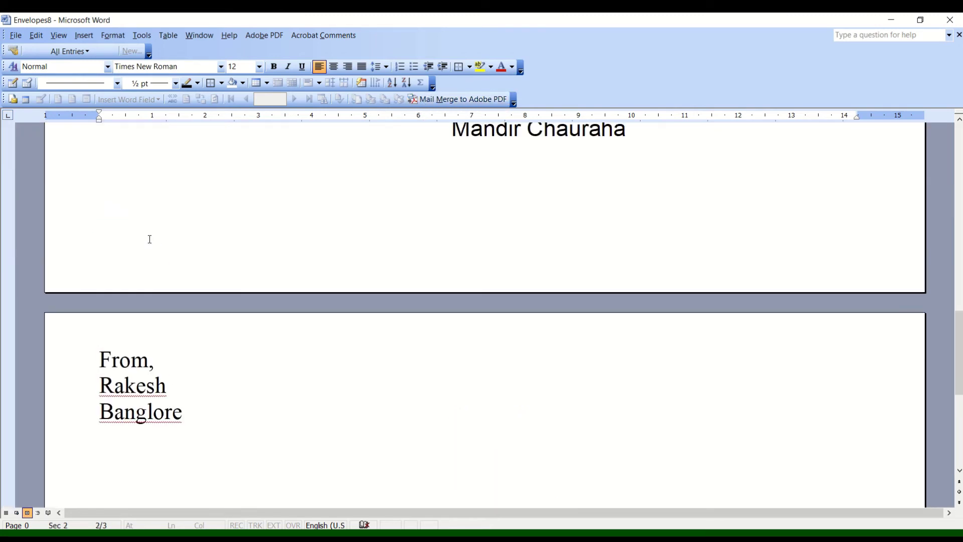
scroll(149, 239, down, 2)
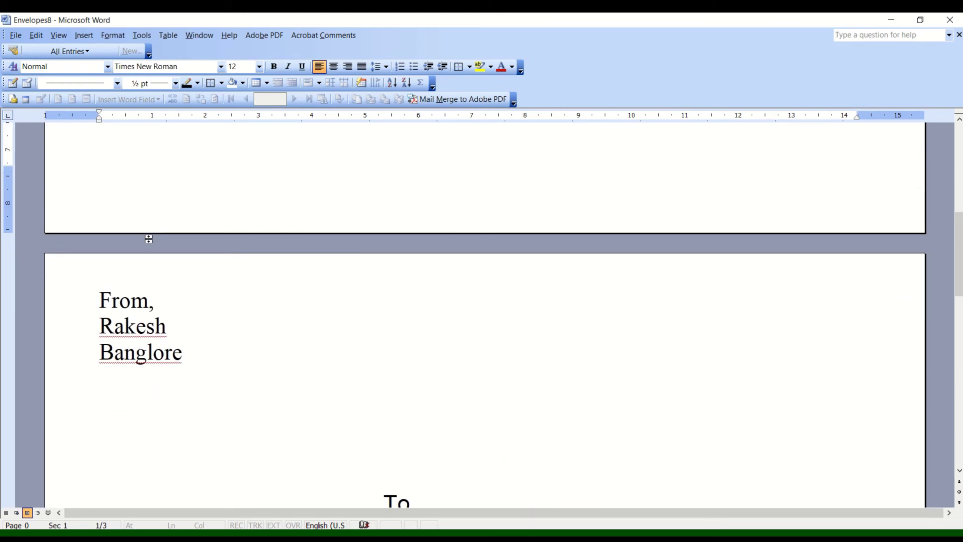